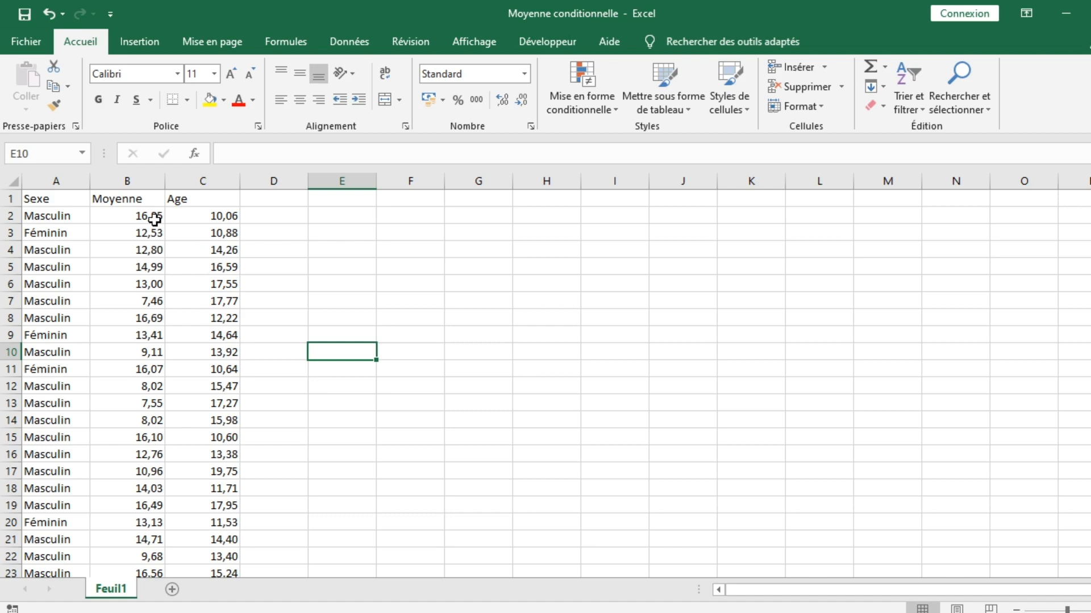
{"action": "left_click", "coordinate": [132, 201]}
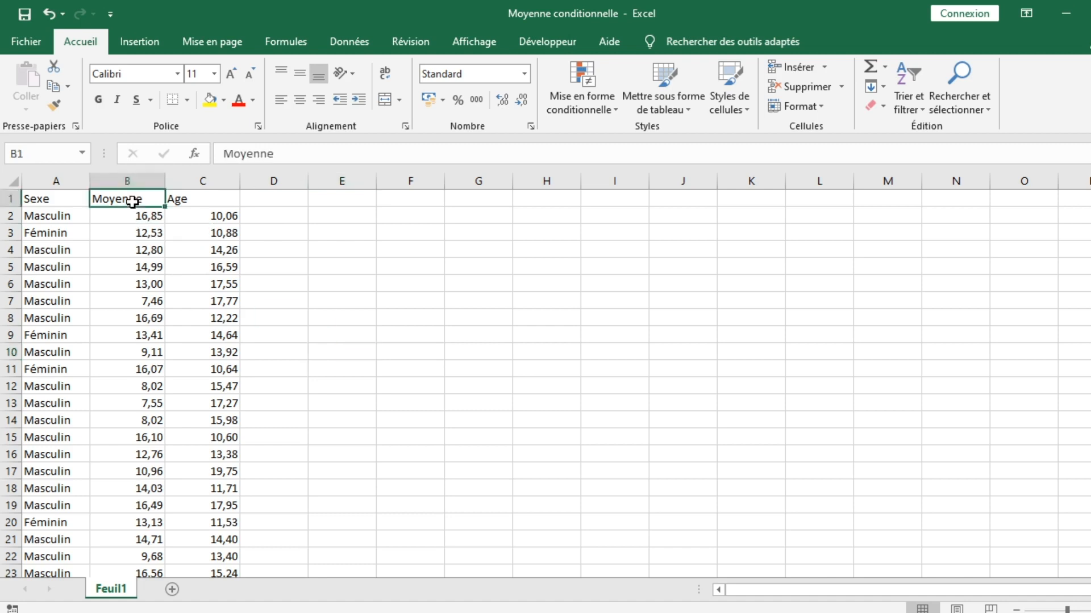
{"action": "left_click", "coordinate": [204, 200]}
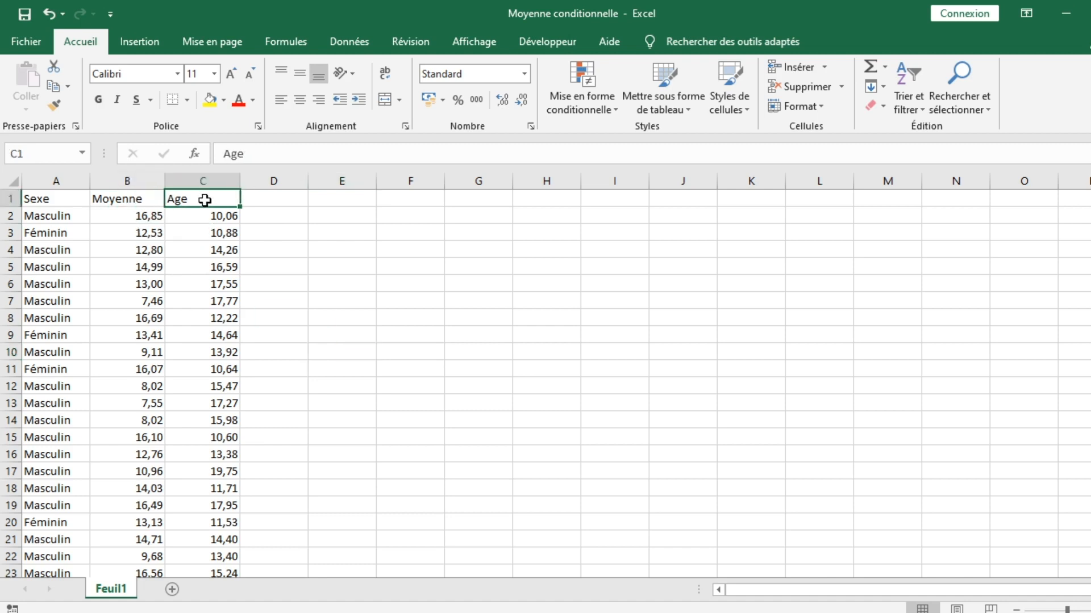
{"action": "left_click", "coordinate": [139, 197]}
{"action": "left_click_drag", "start_coordinate": [139, 197], "coordinate": [216, 540]}
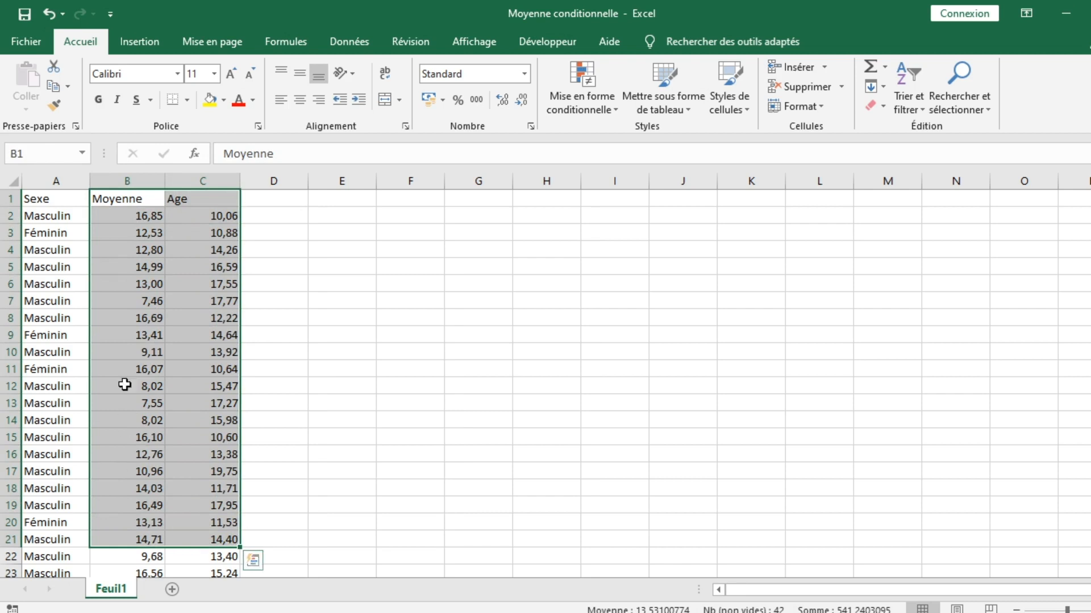
{"action": "left_click", "coordinate": [146, 205]}
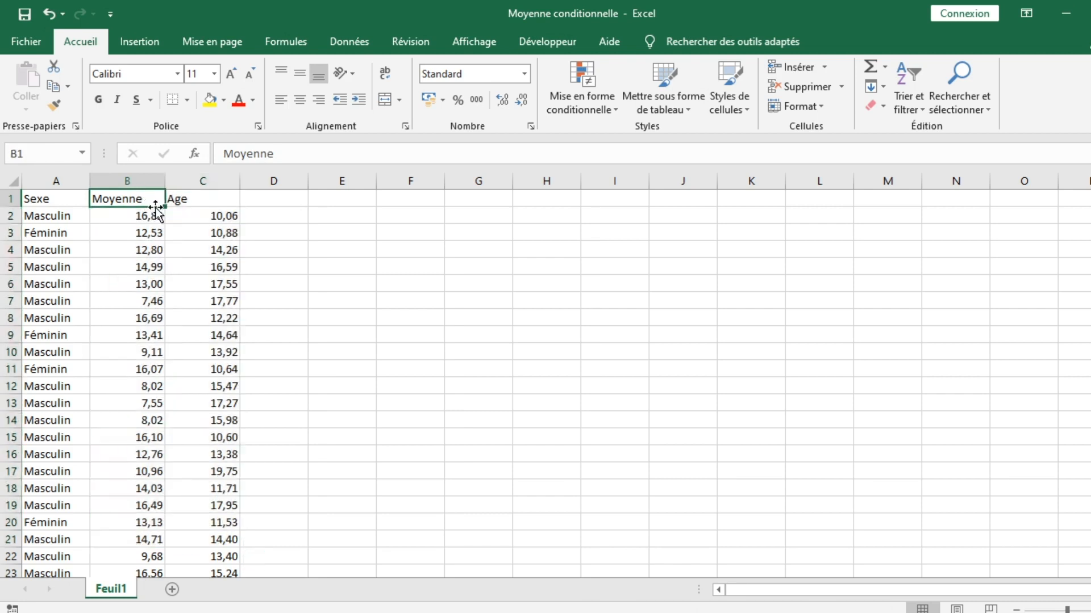
{"action": "left_click", "coordinate": [194, 205]}
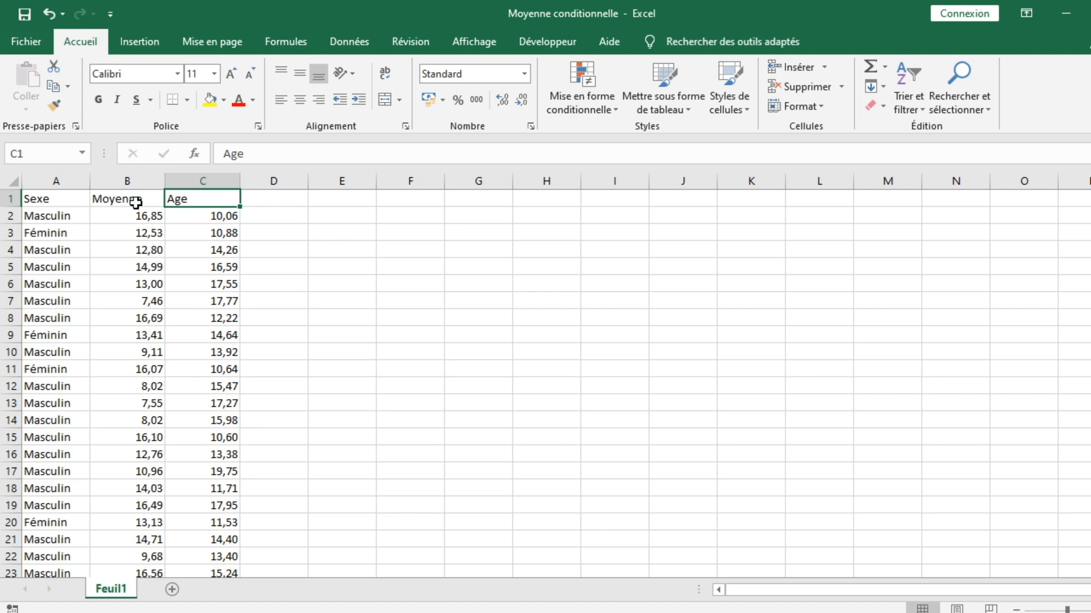
Insert a markers-only scatter chart from the Moyenne and Age data, headers included, in B1:C48
{"action": "left_click", "coordinate": [136, 202]}
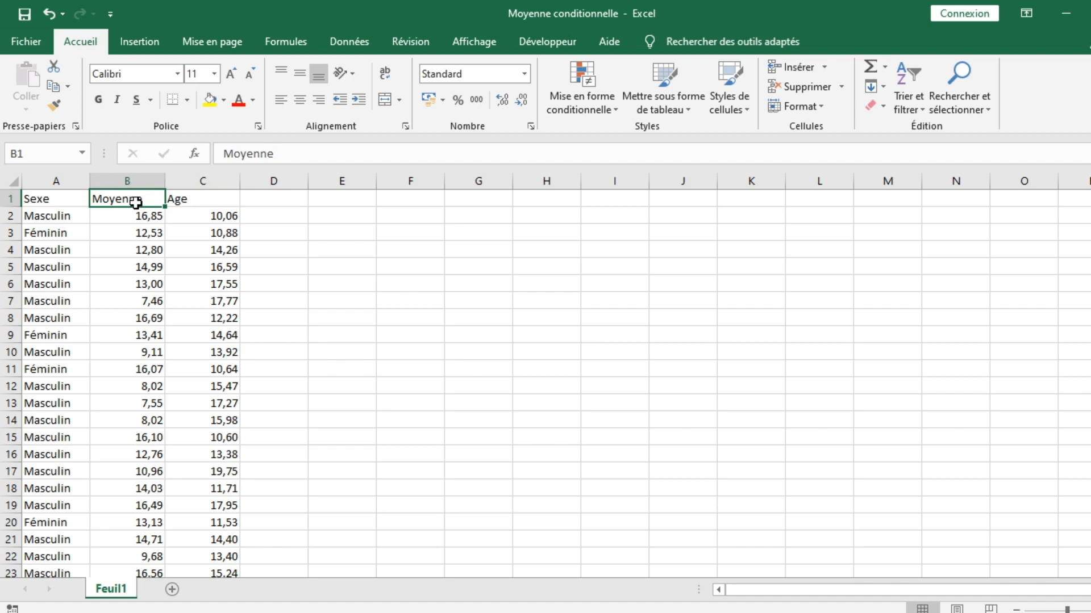
{"action": "key", "text": "shift+Right"}
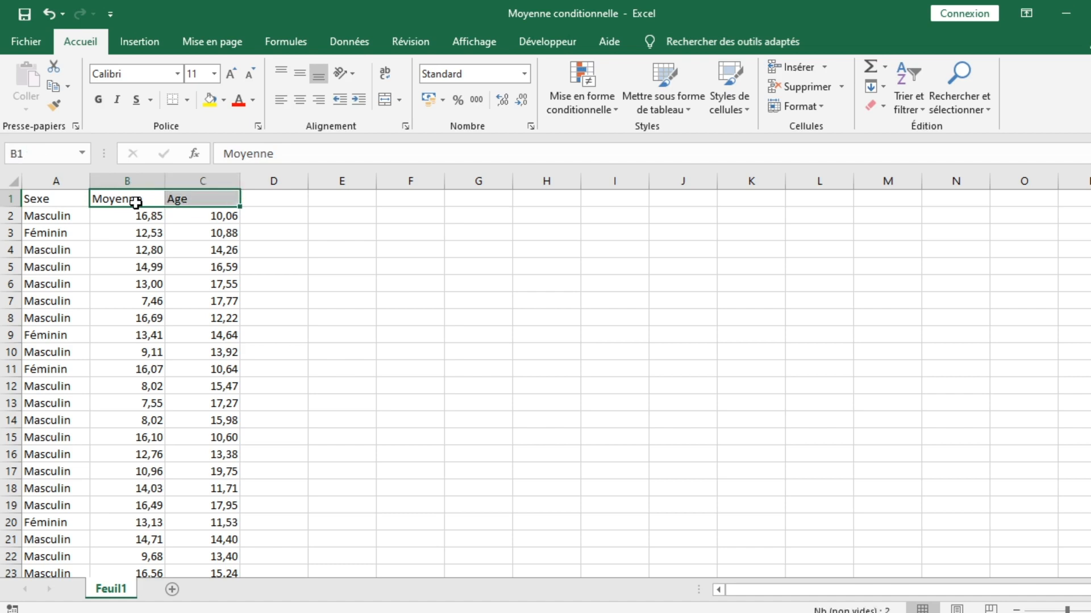
{"action": "key", "text": "ctrl+shift+Down"}
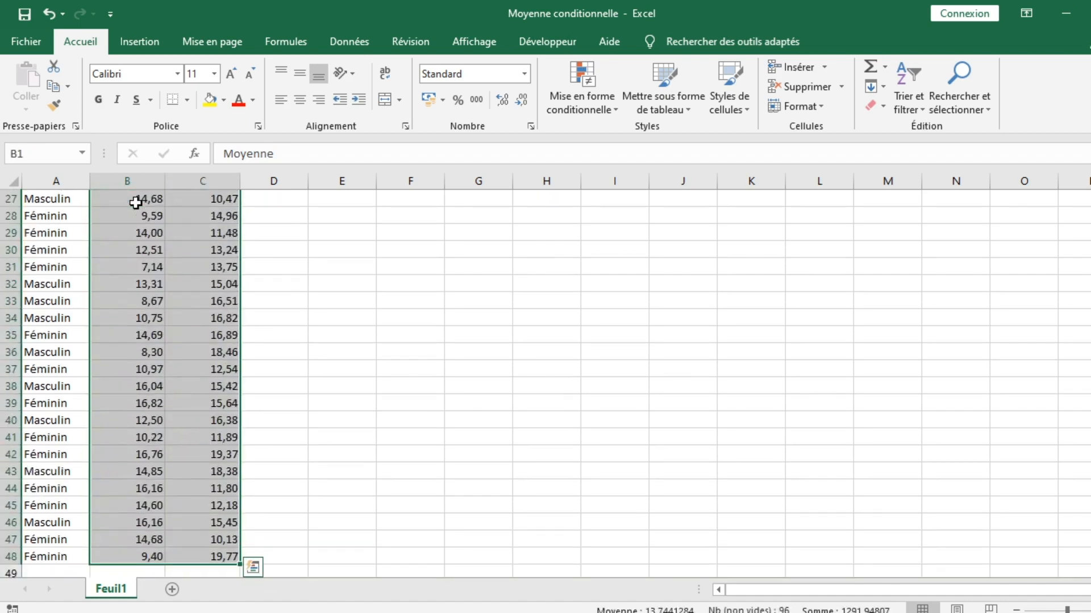
{"action": "scroll", "coordinate": [188, 327], "scroll_direction": "up", "scroll_amount": 7}
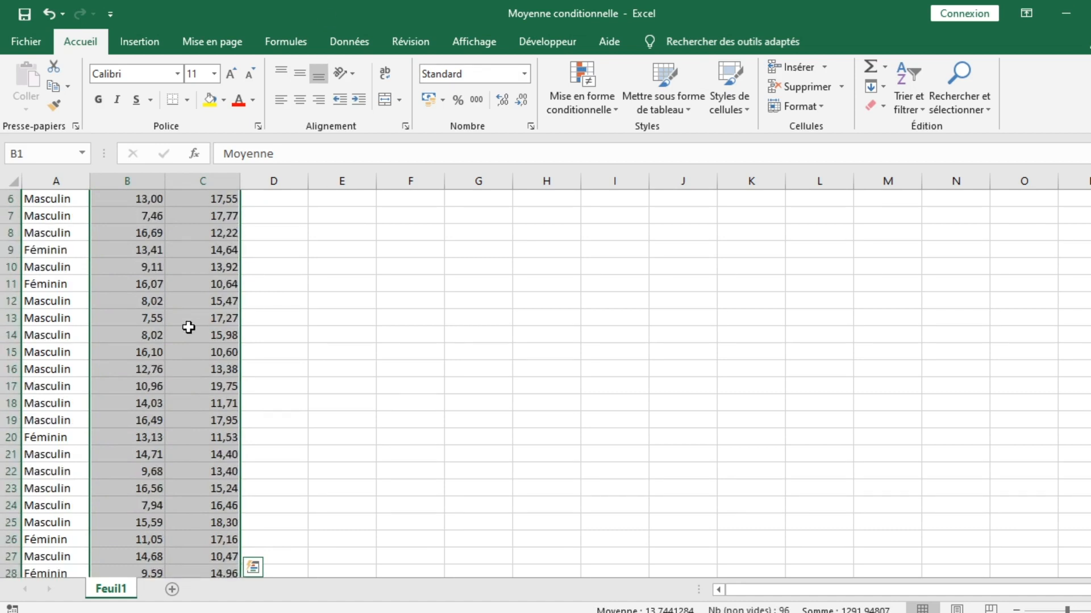
{"action": "scroll", "coordinate": [188, 327], "scroll_direction": "up", "scroll_amount": 2}
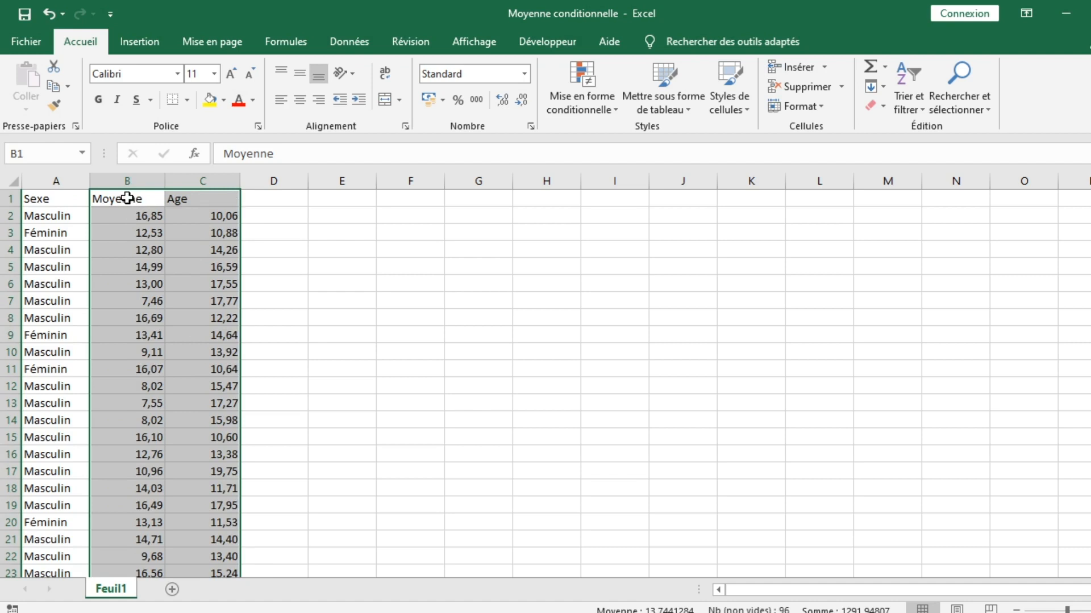
{"action": "left_click", "coordinate": [145, 49]}
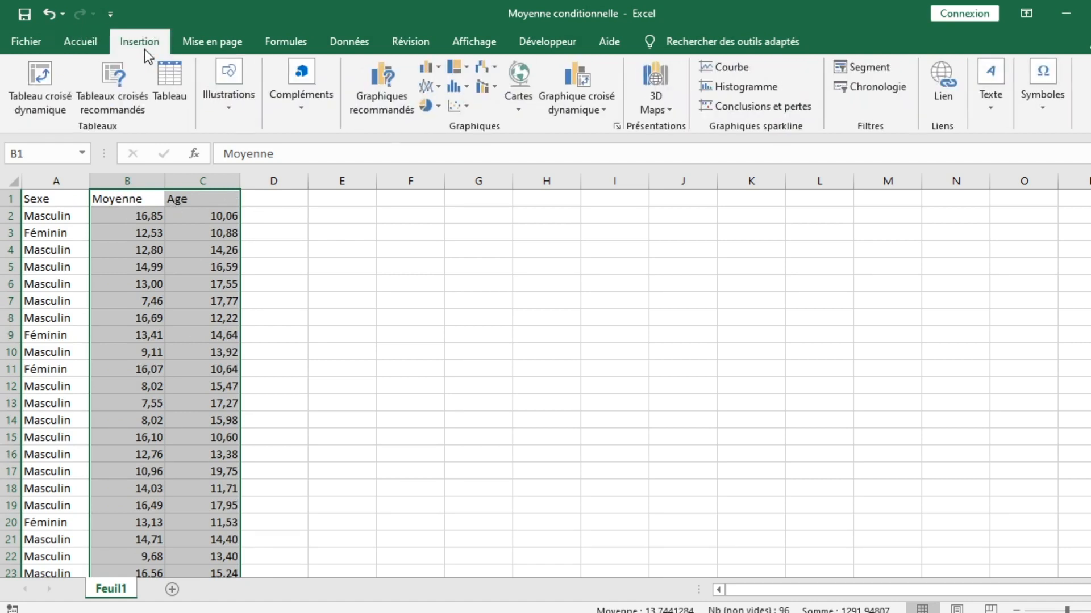
{"action": "left_click", "coordinate": [465, 108]}
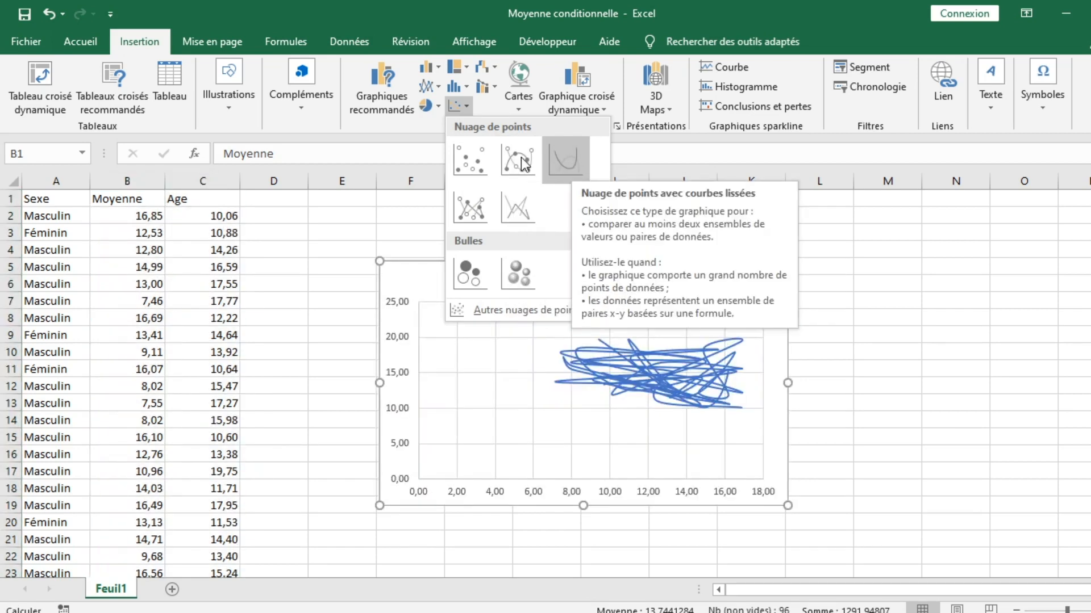
{"action": "left_click", "coordinate": [472, 158]}
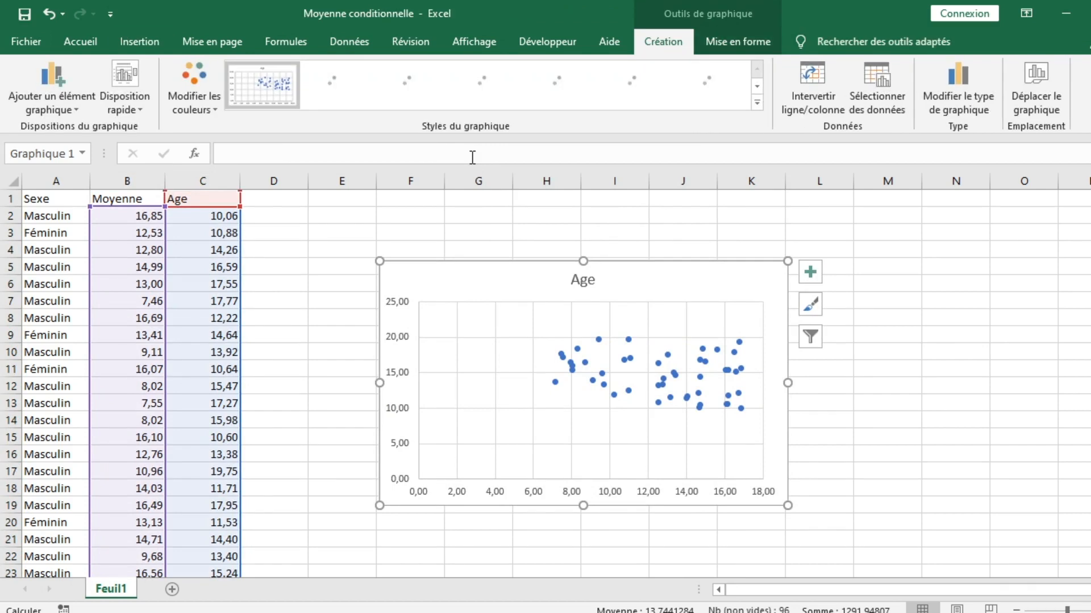
Remove the title from the scatter chart
{"action": "left_click", "coordinate": [585, 281]}
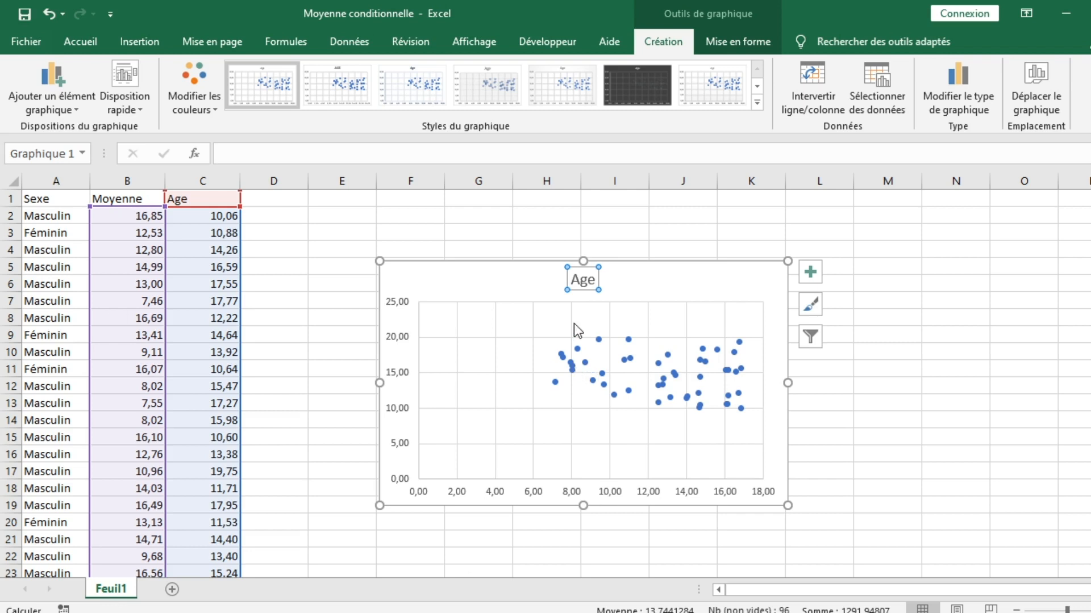
{"action": "left_click", "coordinate": [811, 275]}
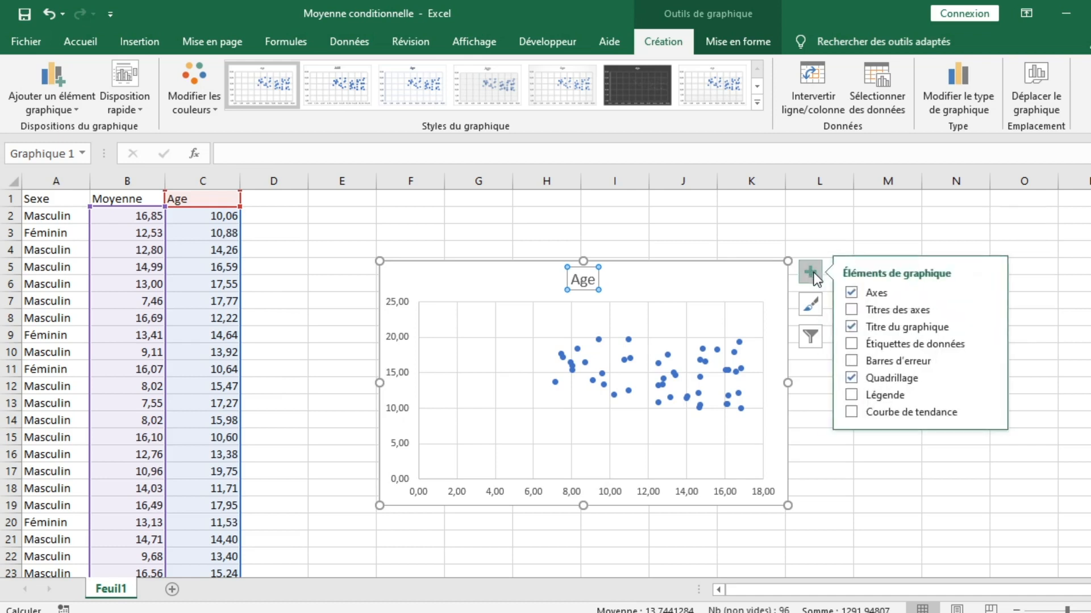
{"action": "left_click", "coordinate": [852, 327]}
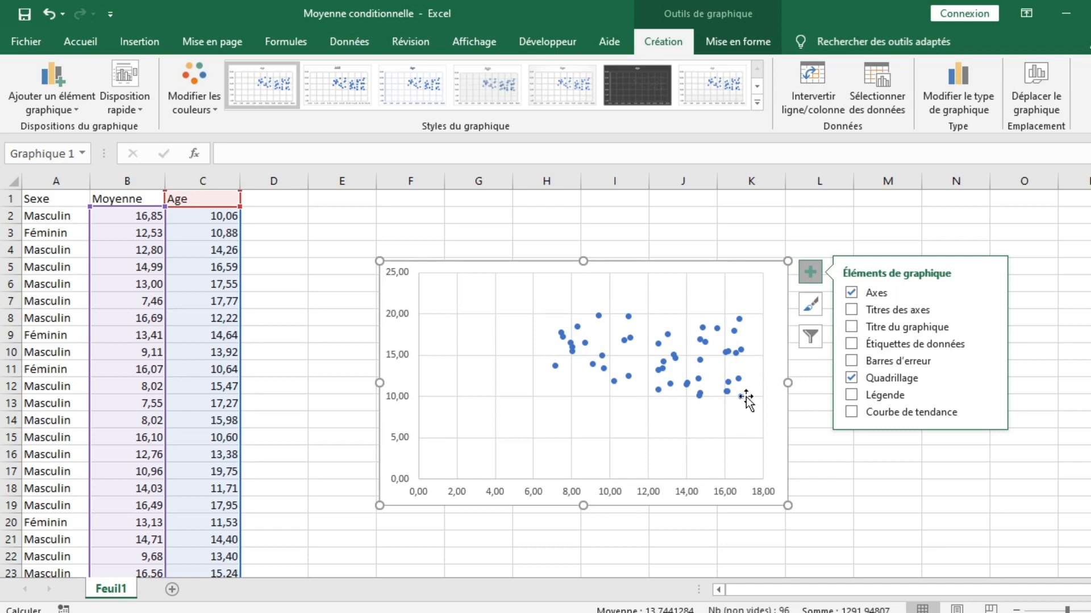
{"action": "left_click", "coordinate": [860, 359]}
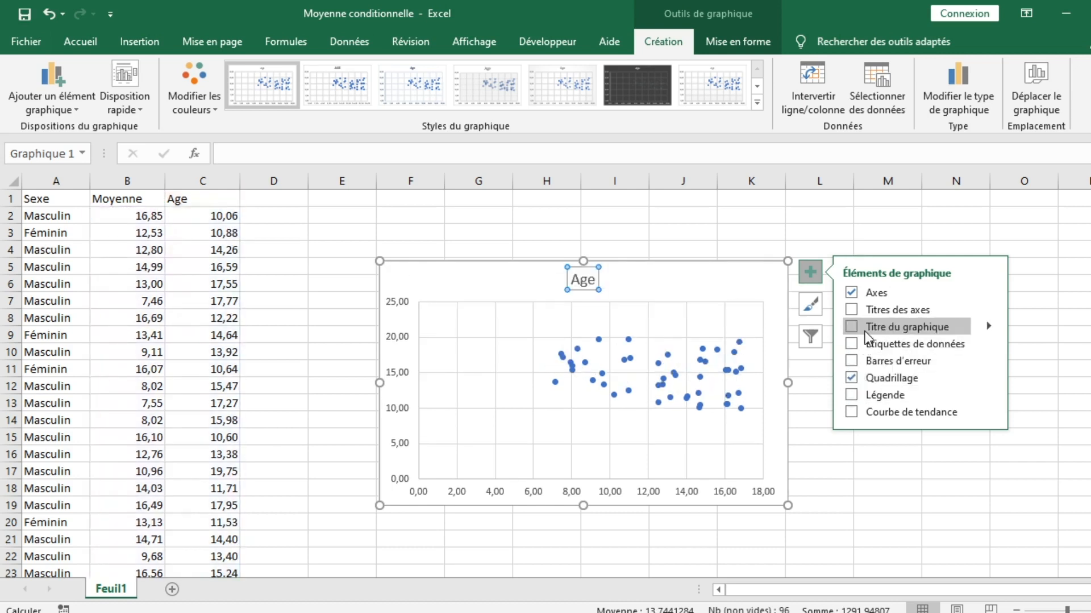
Add axis titles to the scatter chart and name the horizontal axis "Moyenne"
{"action": "left_click", "coordinate": [851, 310]}
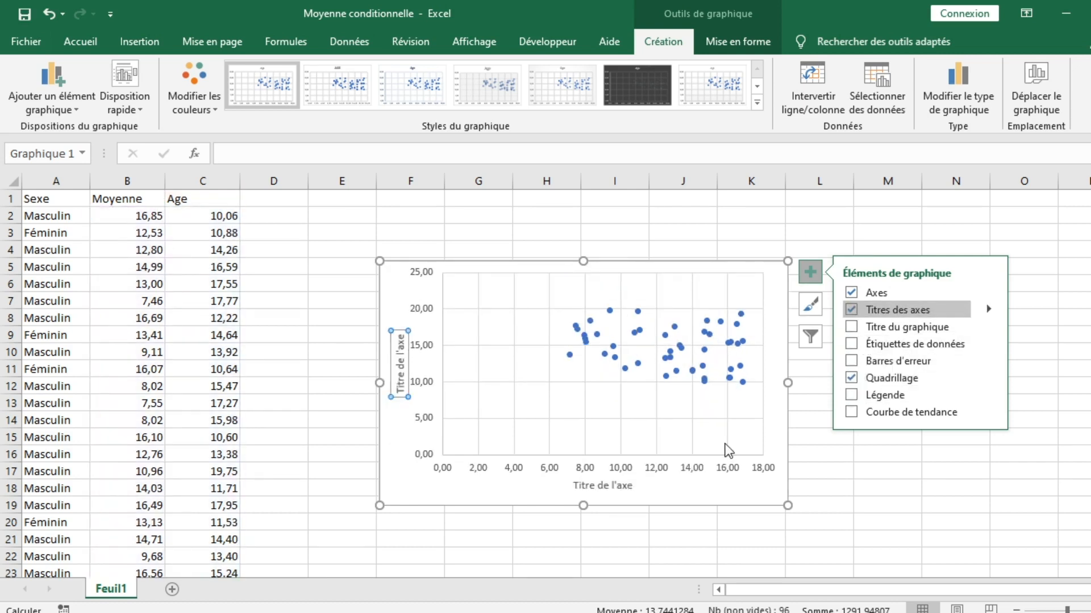
{"action": "left_click", "coordinate": [594, 484]}
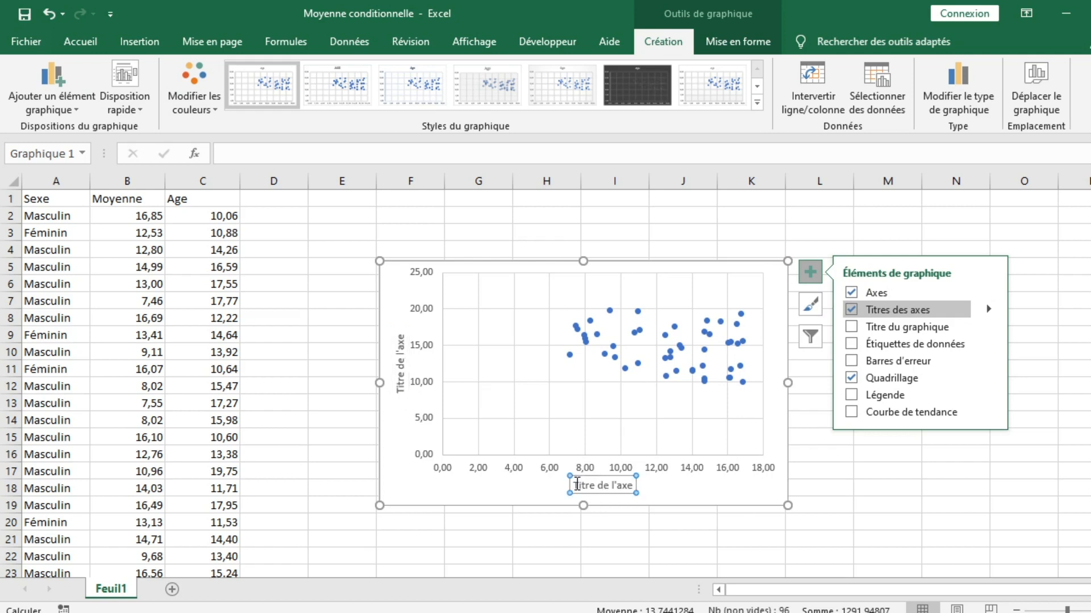
{"action": "left_click_drag", "start_coordinate": [668, 487], "coordinate": [666, 488]}
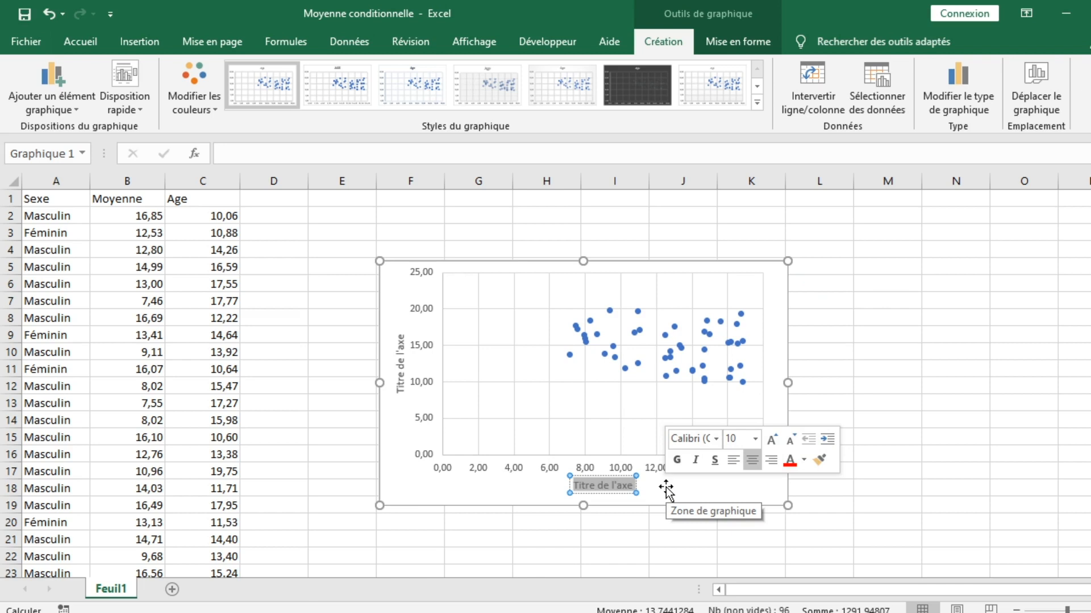
{"action": "type", "text": "Mo"}
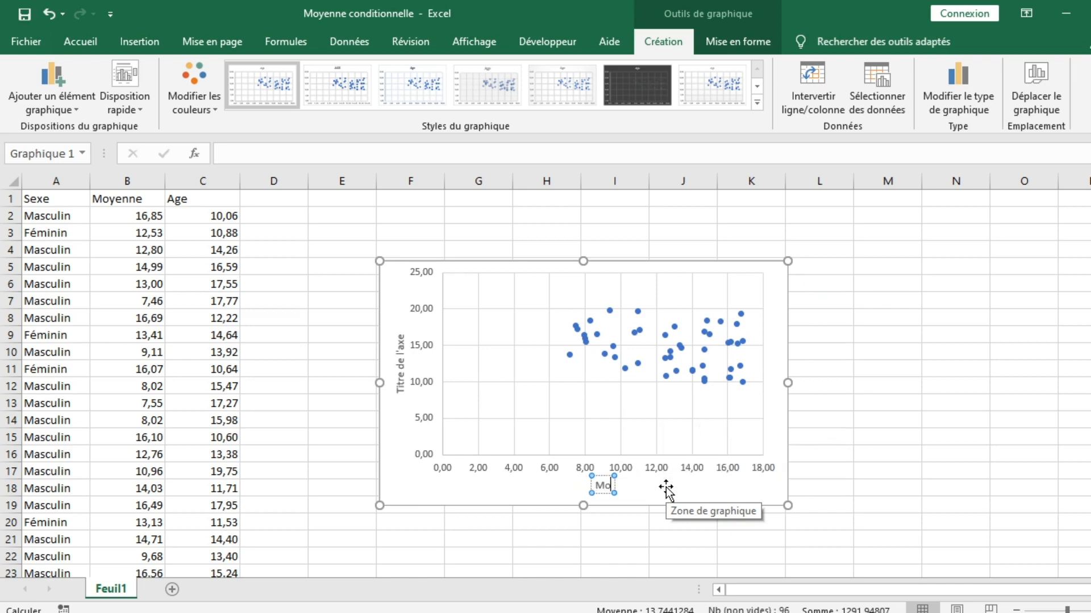
{"action": "type", "text": "yenne"}
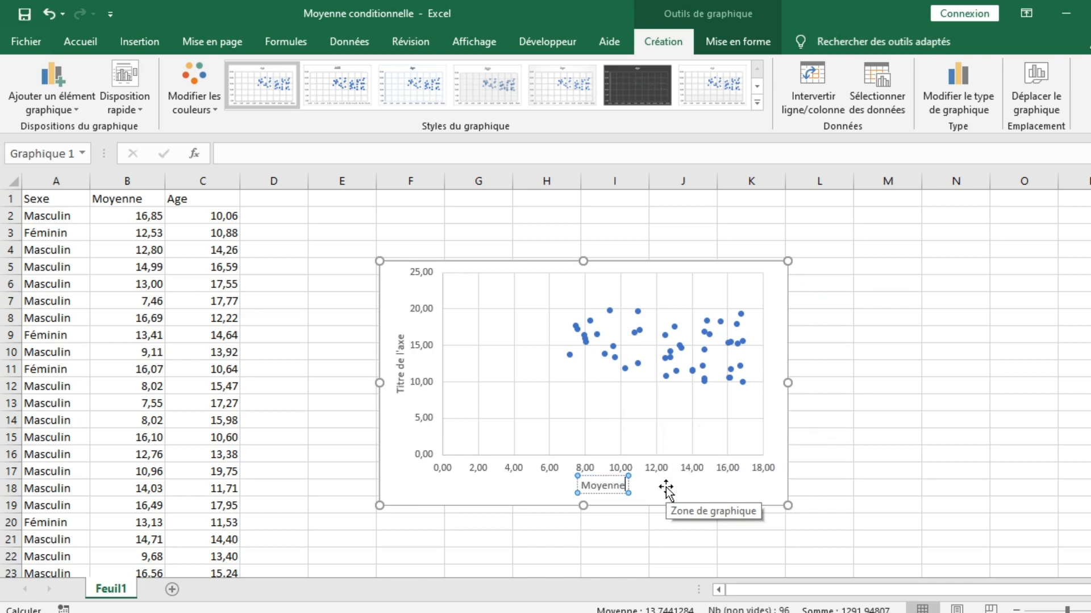
Set the title of the chart's vertical axis to "Age"
{"action": "left_click", "coordinate": [400, 361]}
{"action": "left_click_drag", "start_coordinate": [400, 334], "coordinate": [402, 399]}
{"action": "type", "text": "Age"}
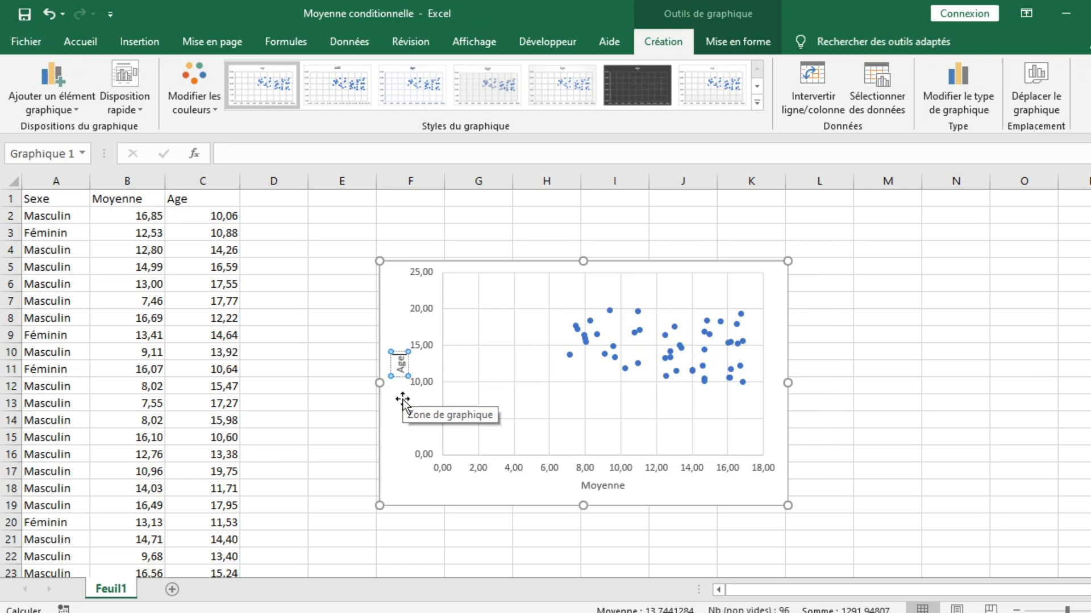
{"action": "left_click", "coordinate": [643, 455]}
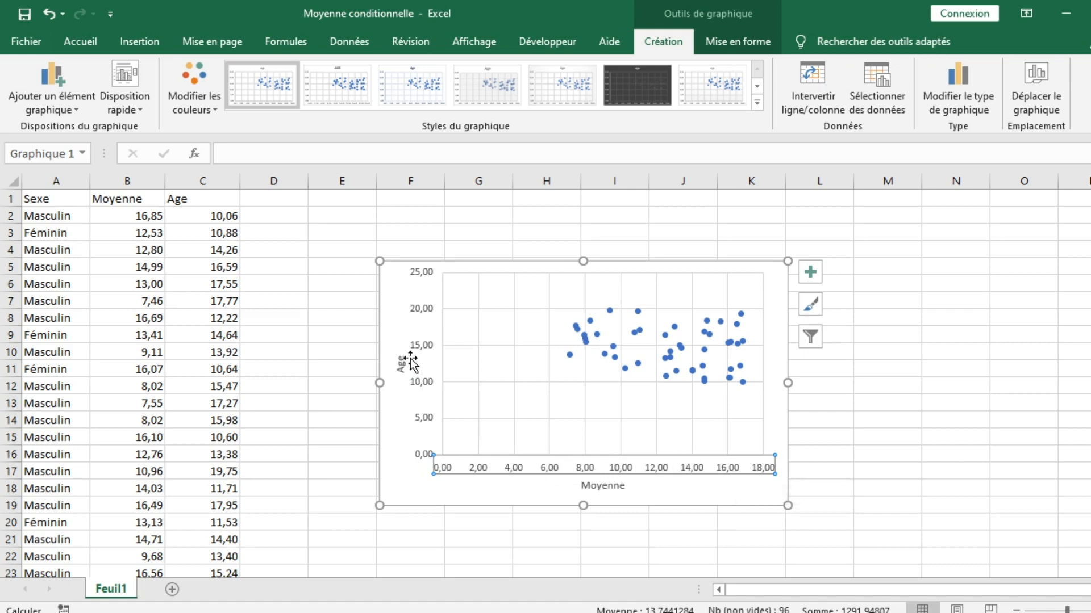
Add a trendline to the scatter chart and preview the available chart styles
{"action": "left_click", "coordinate": [810, 274]}
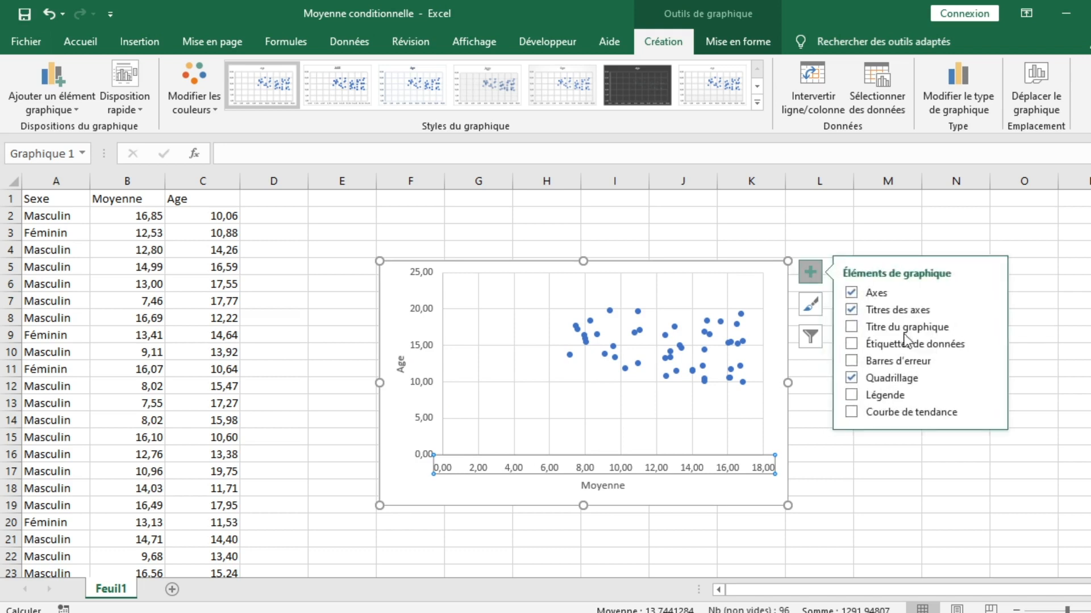
{"action": "left_click", "coordinate": [877, 415]}
{"action": "left_click", "coordinate": [756, 103]}
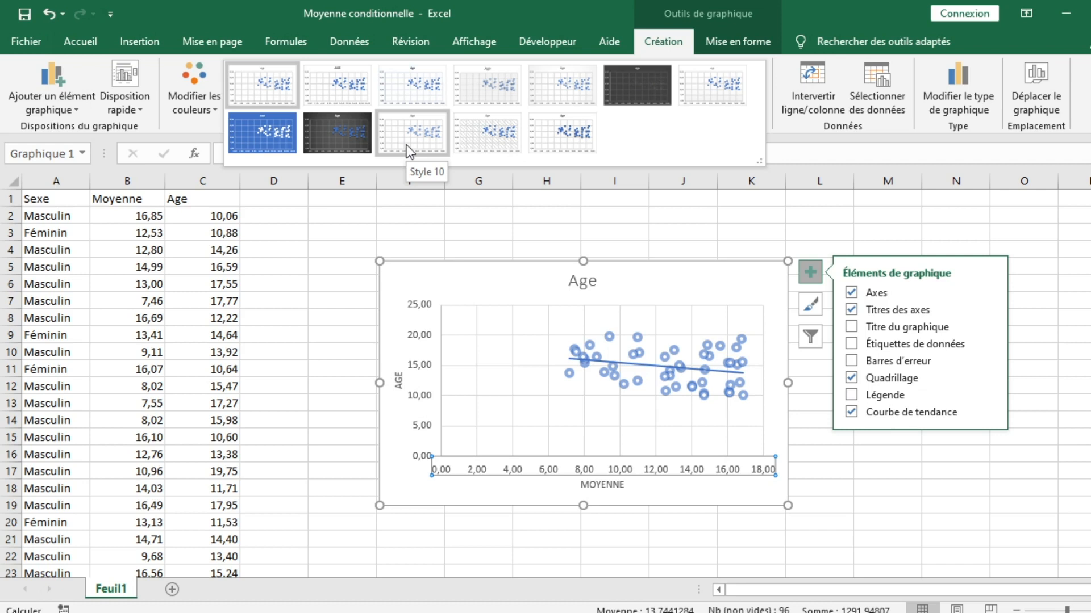
Copy the whole scatter chart to the clipboard
{"action": "left_click", "coordinate": [407, 284]}
{"action": "right_click", "coordinate": [405, 281]}
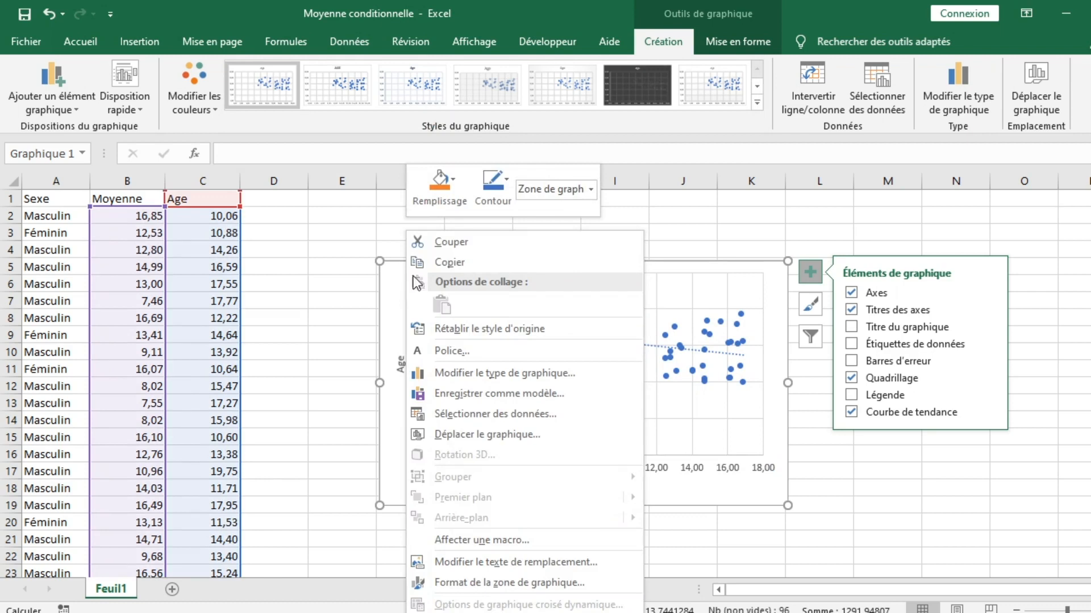
{"action": "left_click", "coordinate": [441, 265]}
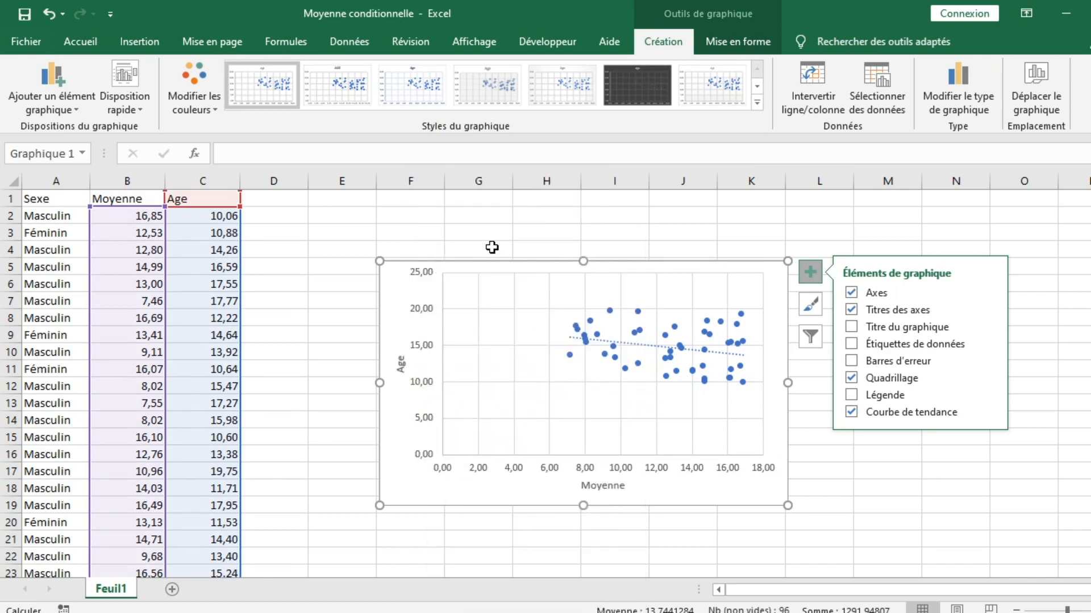